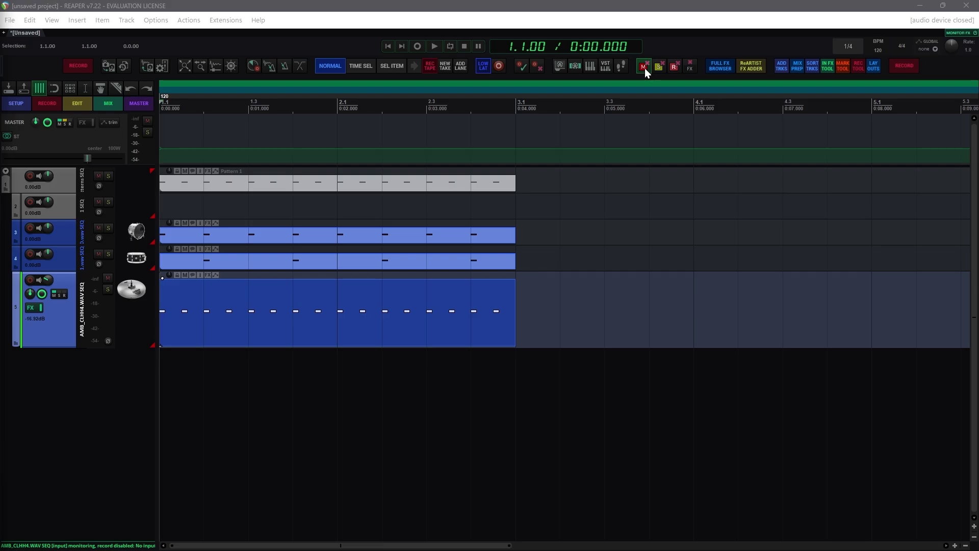
Step: Solo tracks 1 to 4 and clear all solos, and mute the same tracks and clear all mutes
{"action": "left_click", "coordinate": [699, 68]}
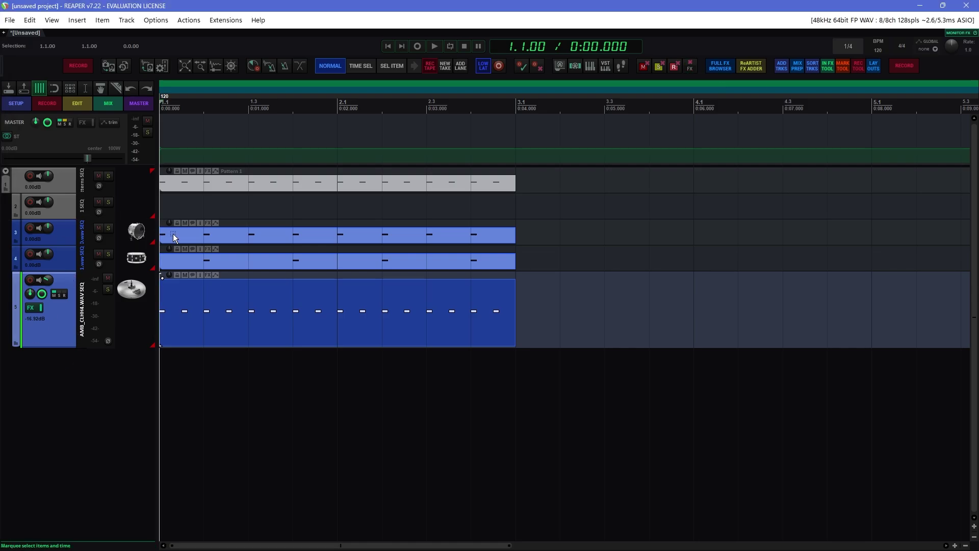
{"action": "left_click_drag", "start_coordinate": [108, 175], "coordinate": [106, 250]}
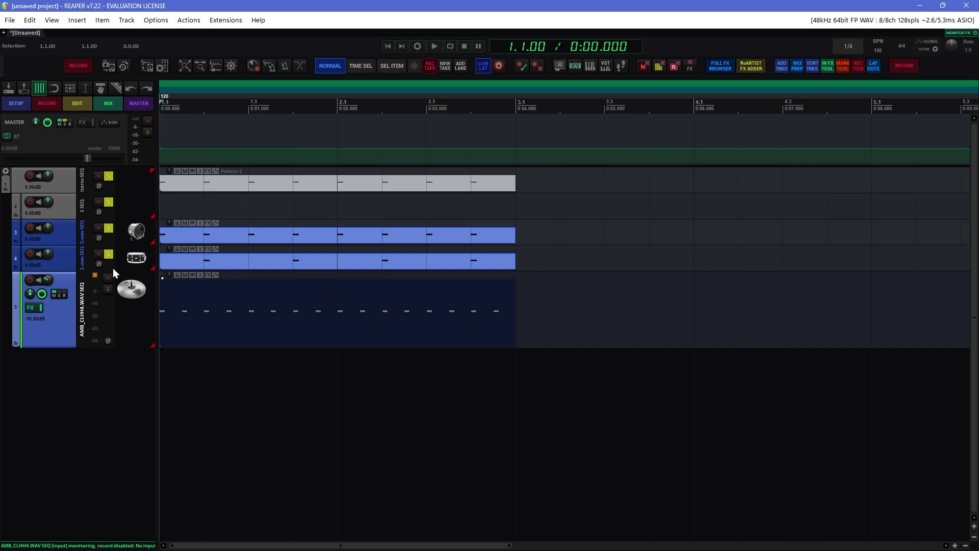
{"action": "left_click", "coordinate": [657, 66]}
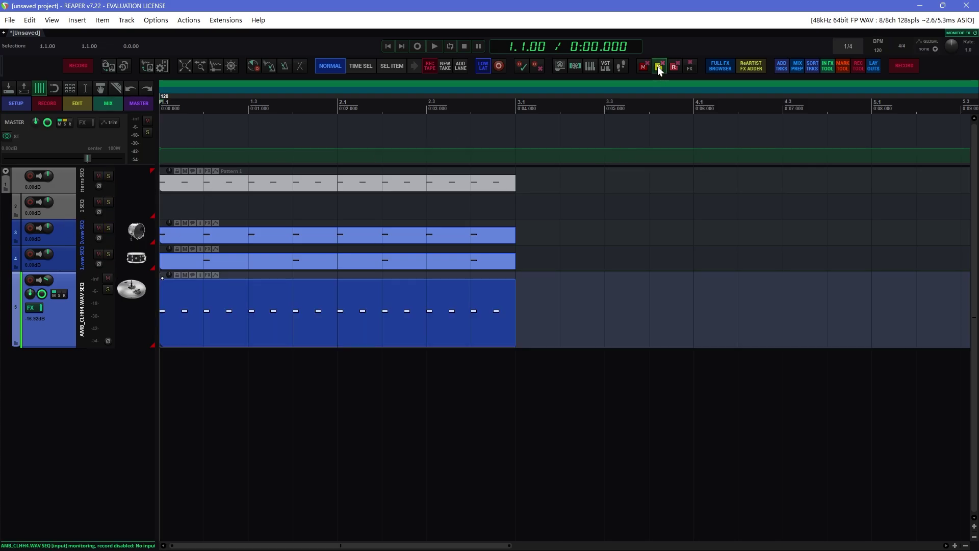
{"action": "left_click_drag", "start_coordinate": [99, 176], "coordinate": [98, 253]}
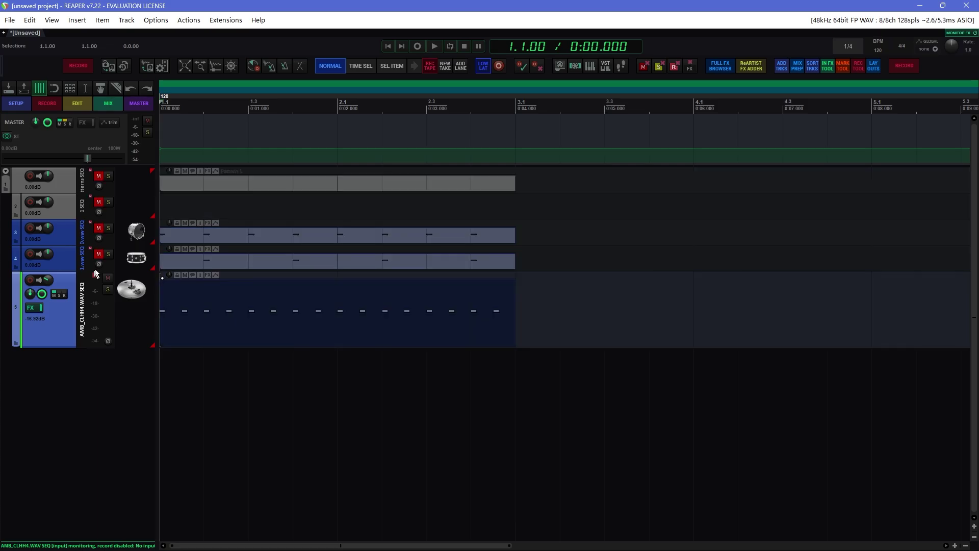
{"action": "left_click", "coordinate": [640, 72]}
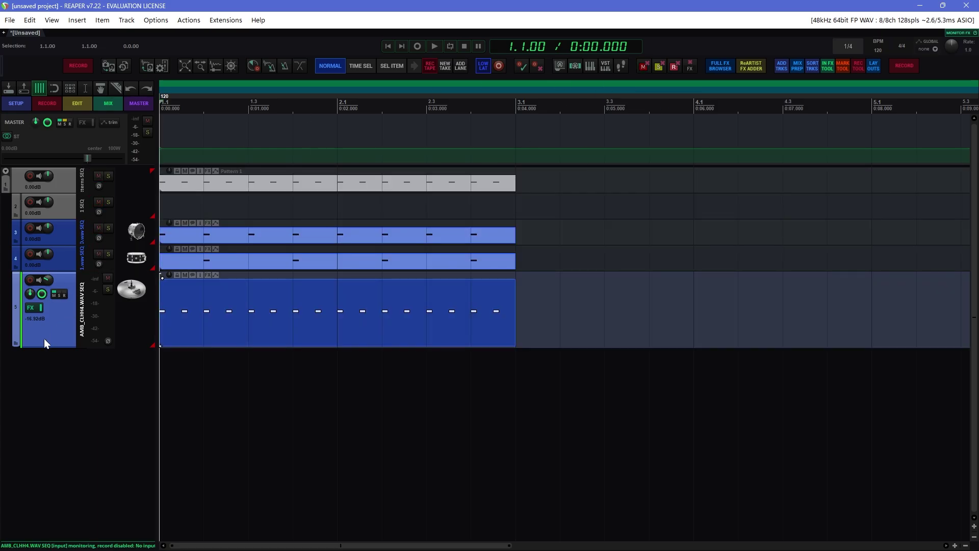
Step: Show the mixer layout, and bypass and re-enable the FX on all tracks
{"action": "left_click", "coordinate": [108, 109]}
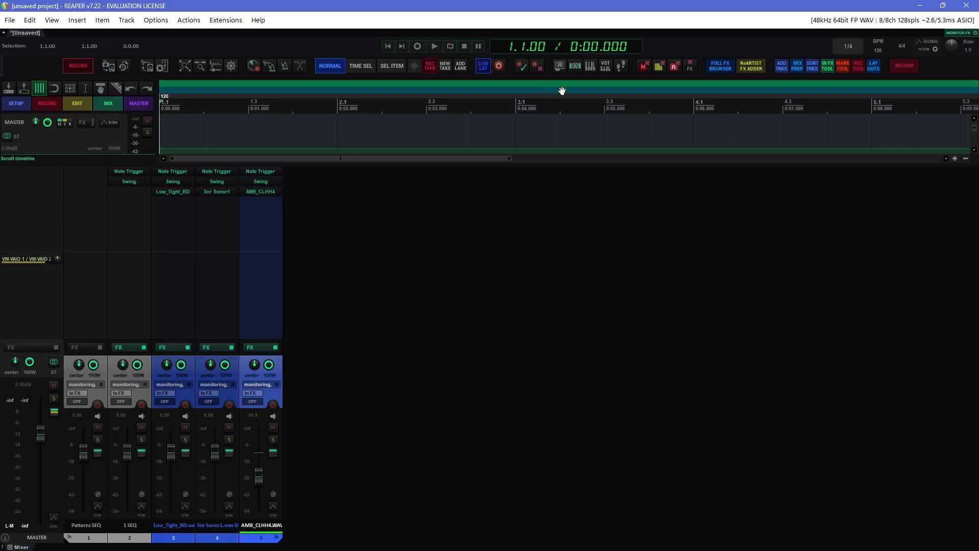
{"action": "left_click", "coordinate": [691, 67]}
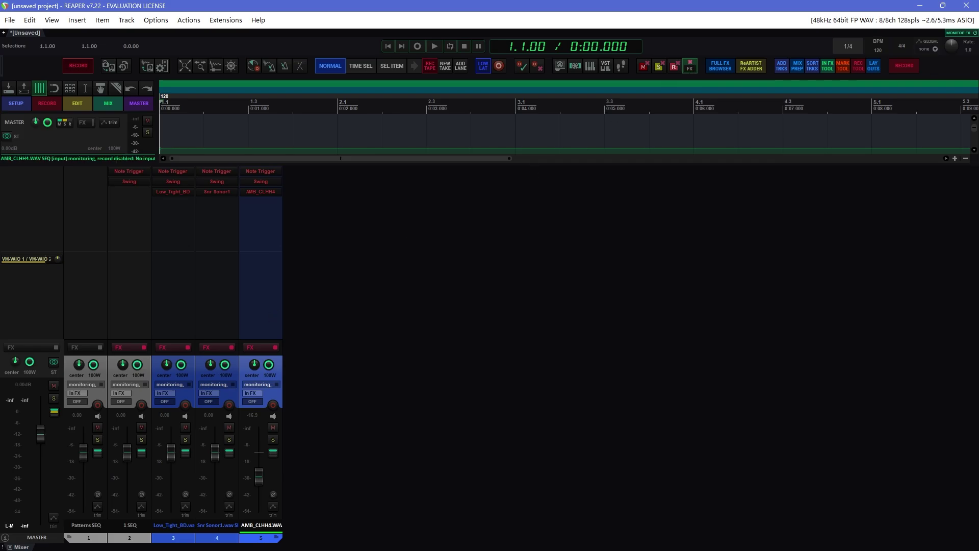
{"action": "left_click", "coordinate": [689, 65]}
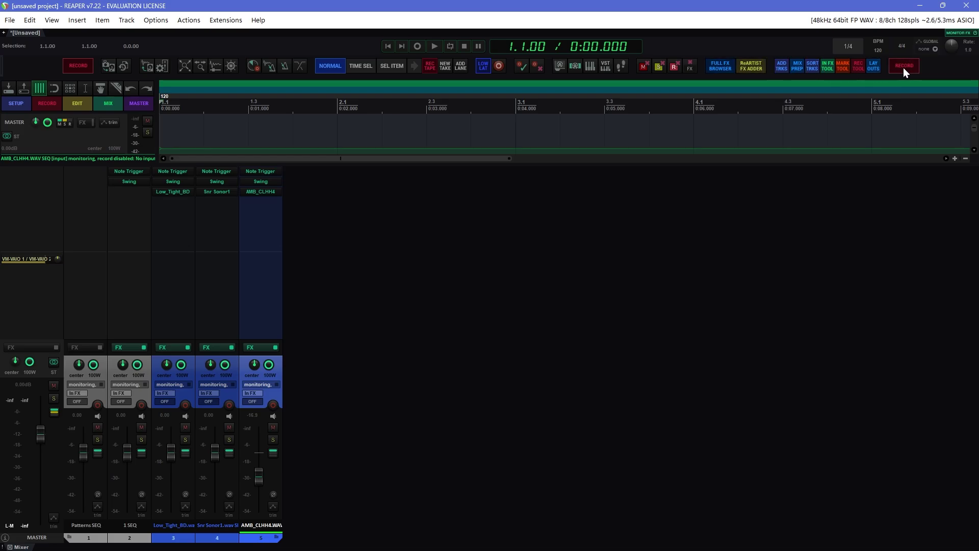
Step: Browse the ReArtist Pro, Cockos and JS plugin lists in the full FX browser, and close the browser
{"action": "left_click", "coordinate": [715, 67]}
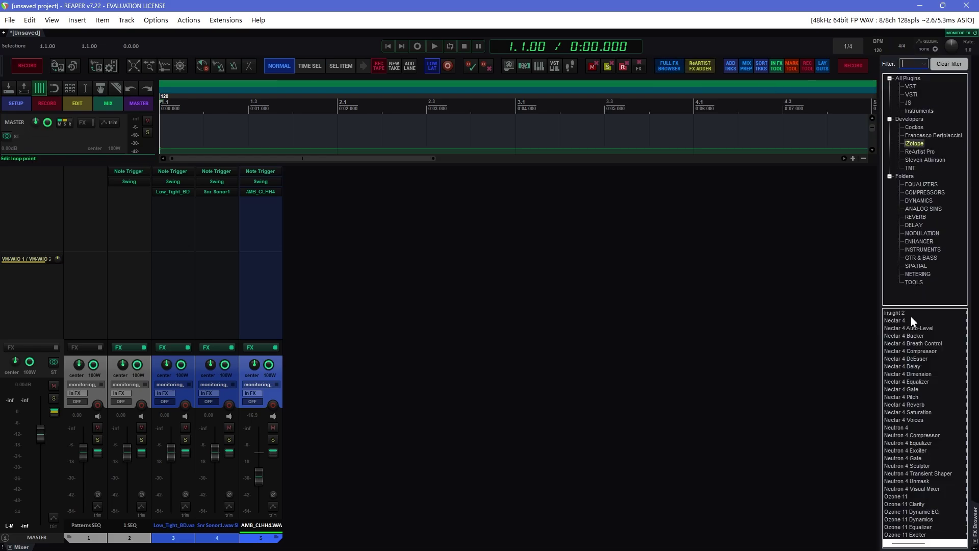
{"action": "left_click", "coordinate": [932, 152]}
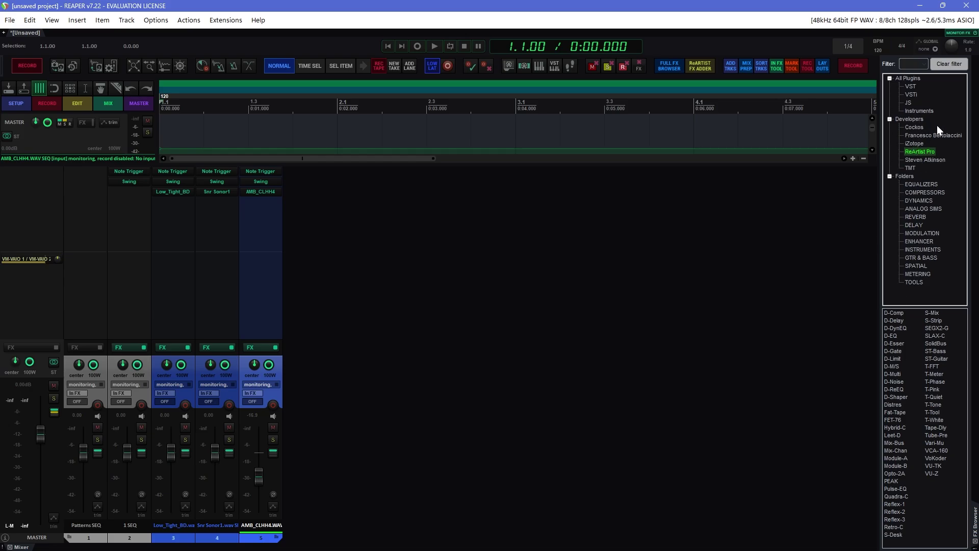
{"action": "left_click", "coordinate": [915, 128]}
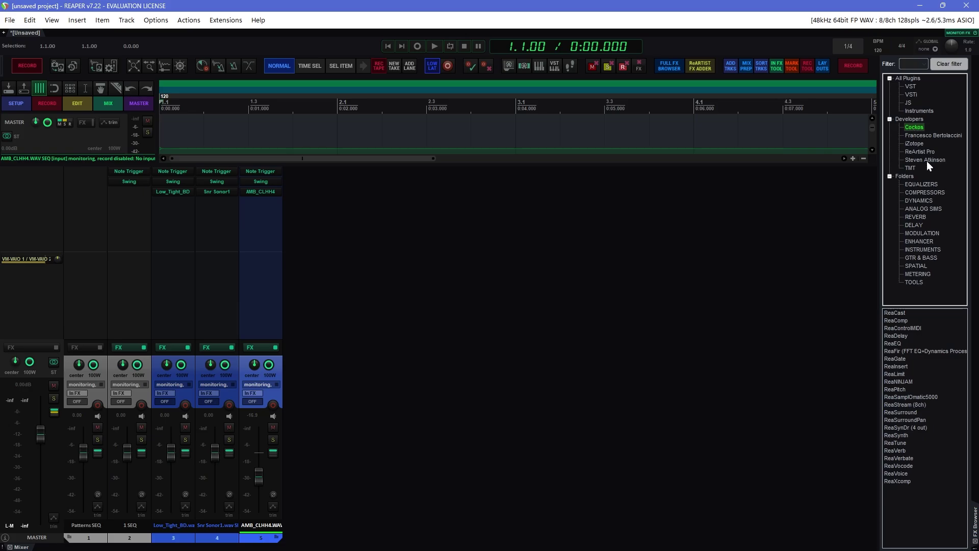
{"action": "left_click", "coordinate": [908, 102]}
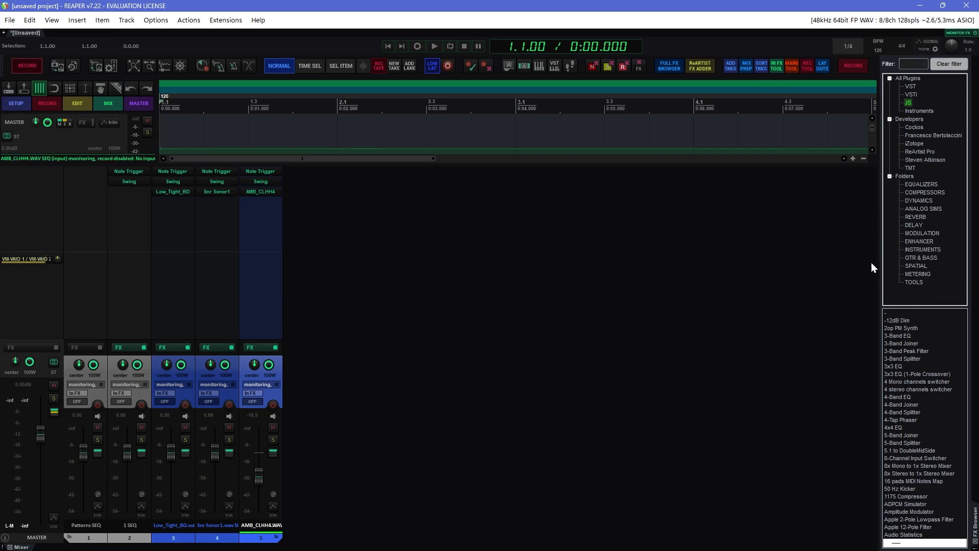
{"action": "left_click", "coordinate": [663, 65]}
{"action": "left_click", "coordinate": [663, 65]}
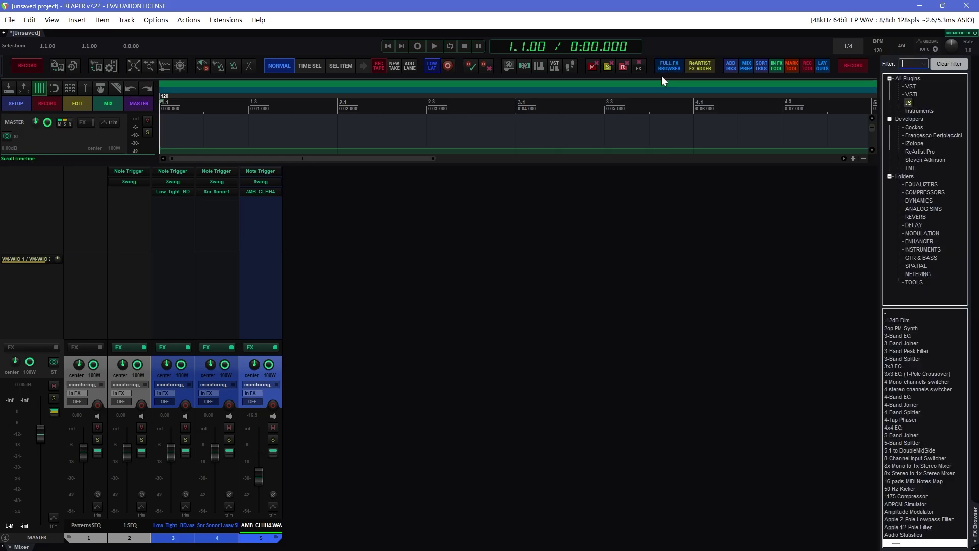
{"action": "left_click", "coordinate": [670, 66]}
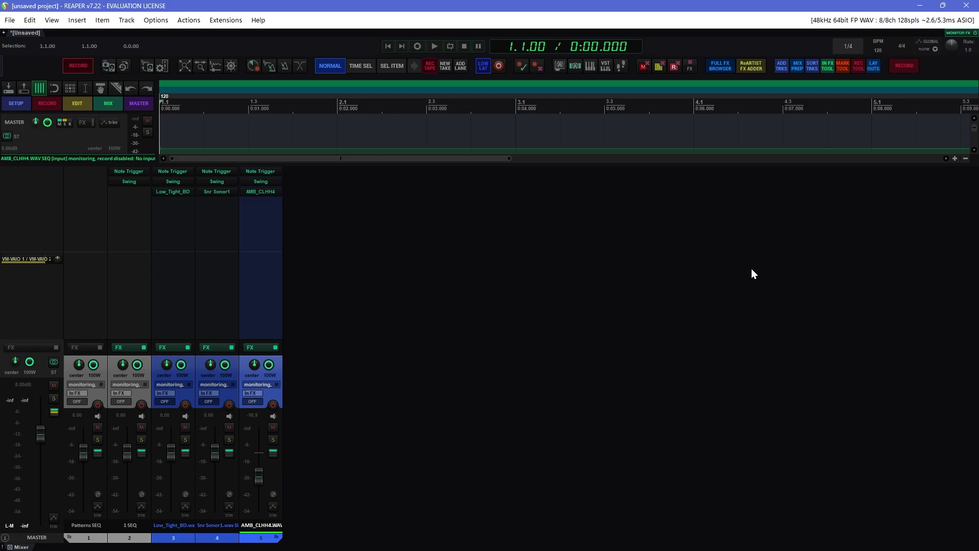
Step: Add three empty tracks after track 5 in the mixer
{"action": "double_click", "coordinate": [399, 290]}
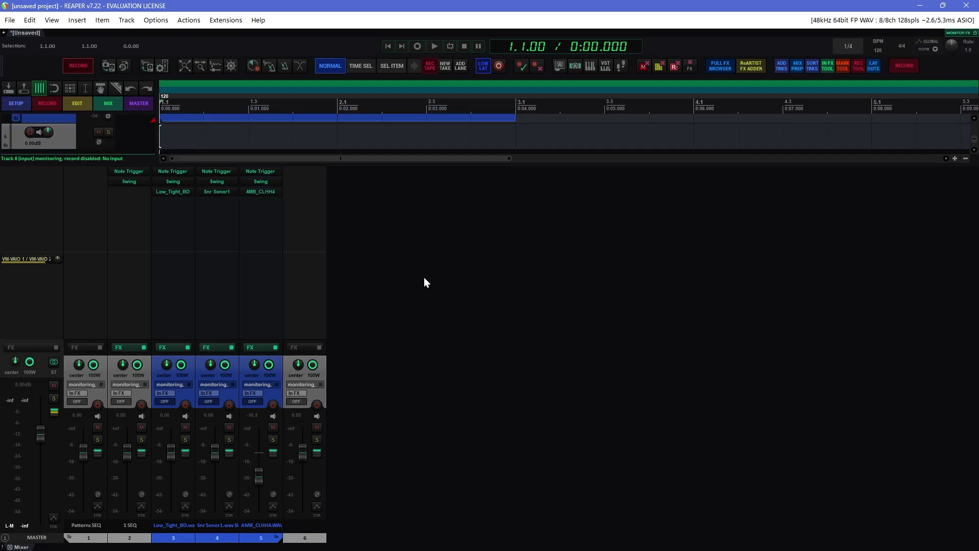
{"action": "double_click", "coordinate": [438, 277]}
{"action": "double_click", "coordinate": [461, 277]}
{"action": "left_click", "coordinate": [469, 276]}
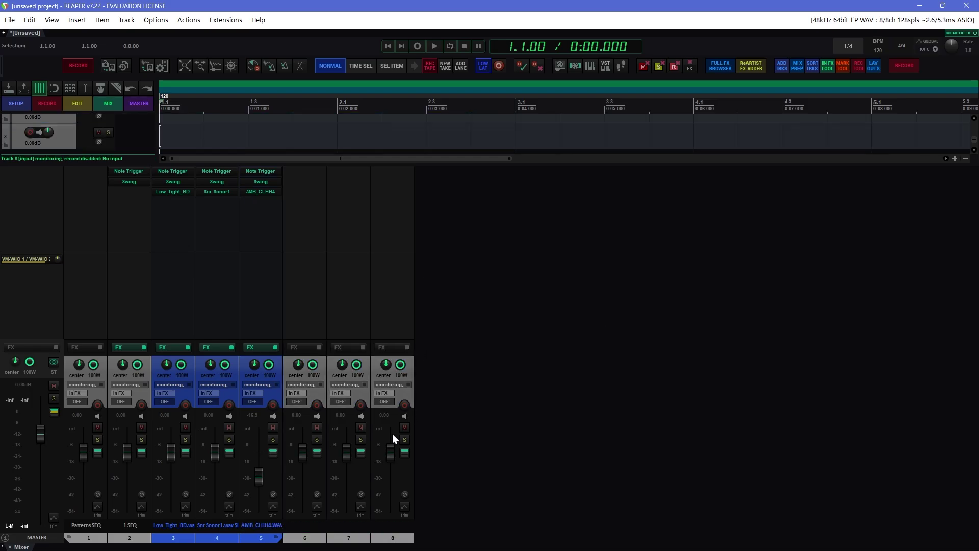
Step: Select track 8 and open the ReArtist radial FX menu, placing it clear of the mixer strips
{"action": "left_click", "coordinate": [308, 541]}
{"action": "left_click", "coordinate": [345, 539]}
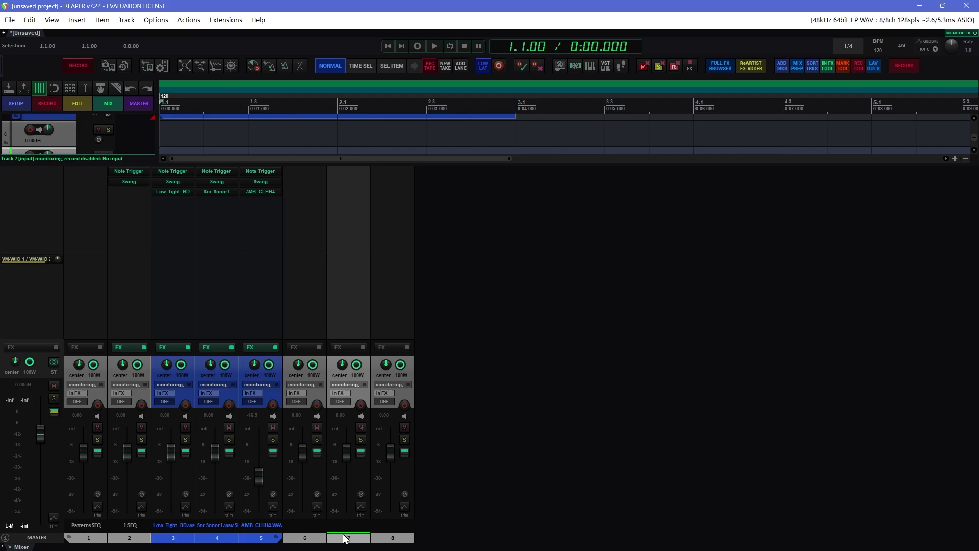
{"action": "left_click", "coordinate": [408, 543]}
{"action": "key", "text": "ctrl+space"}
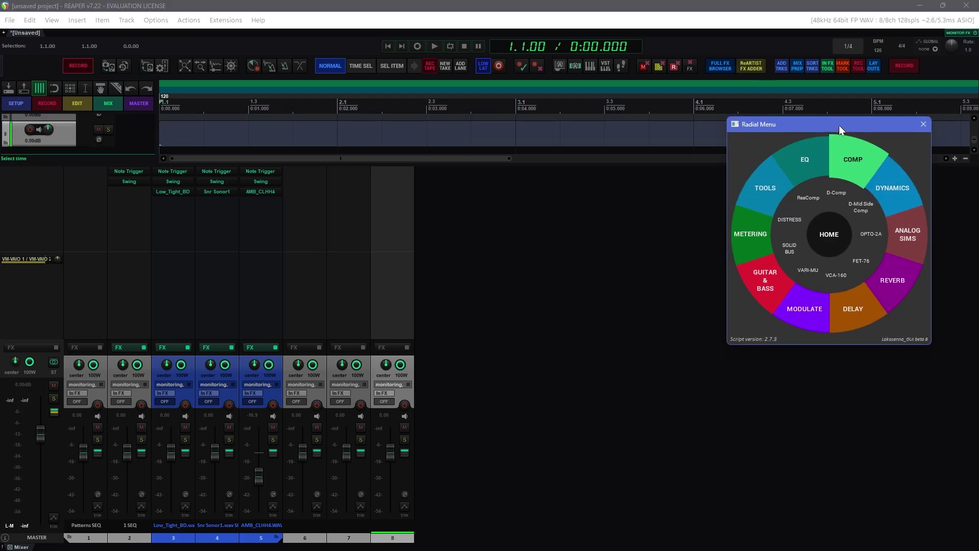
{"action": "left_click_drag", "start_coordinate": [840, 125], "coordinate": [879, 181]}
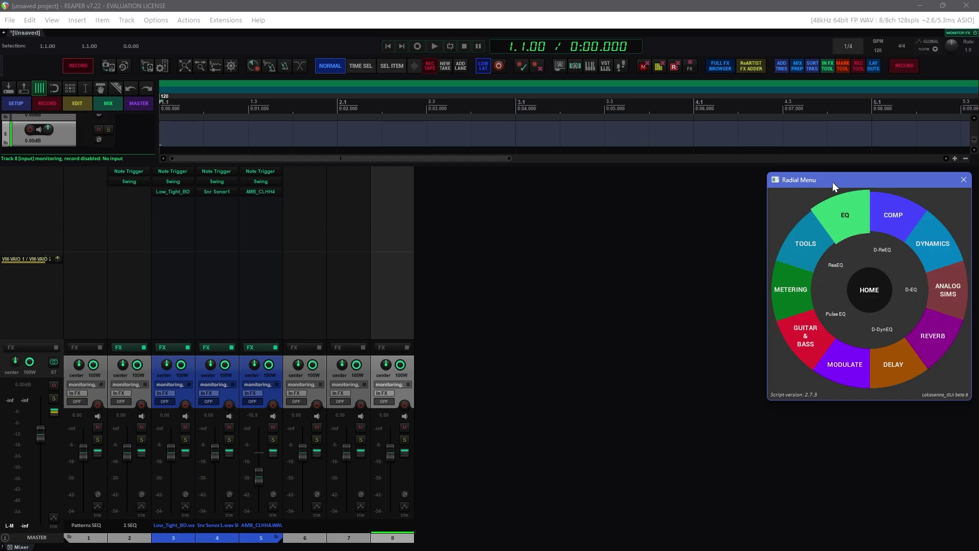
{"action": "left_click_drag", "start_coordinate": [832, 182], "coordinate": [504, 184]}
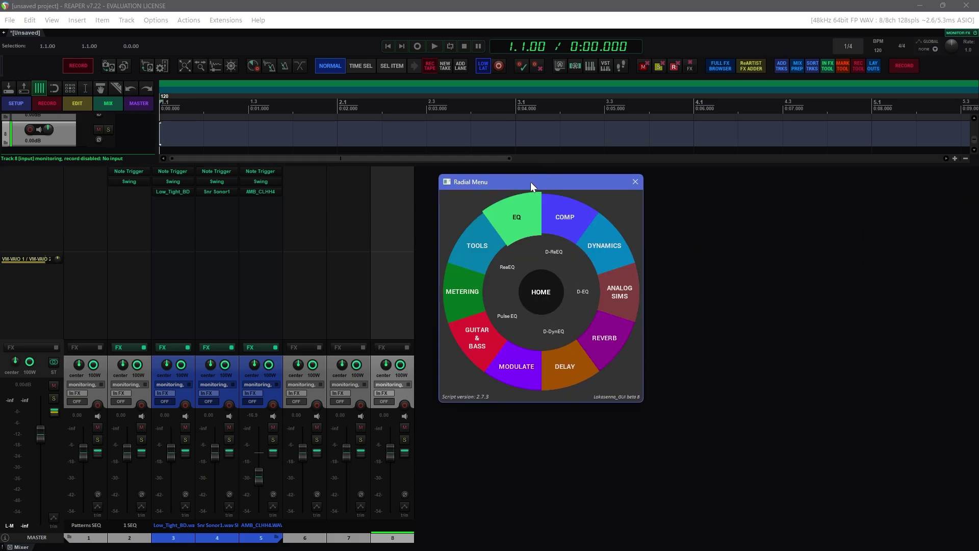
{"action": "left_click_drag", "start_coordinate": [530, 182], "coordinate": [594, 175]}
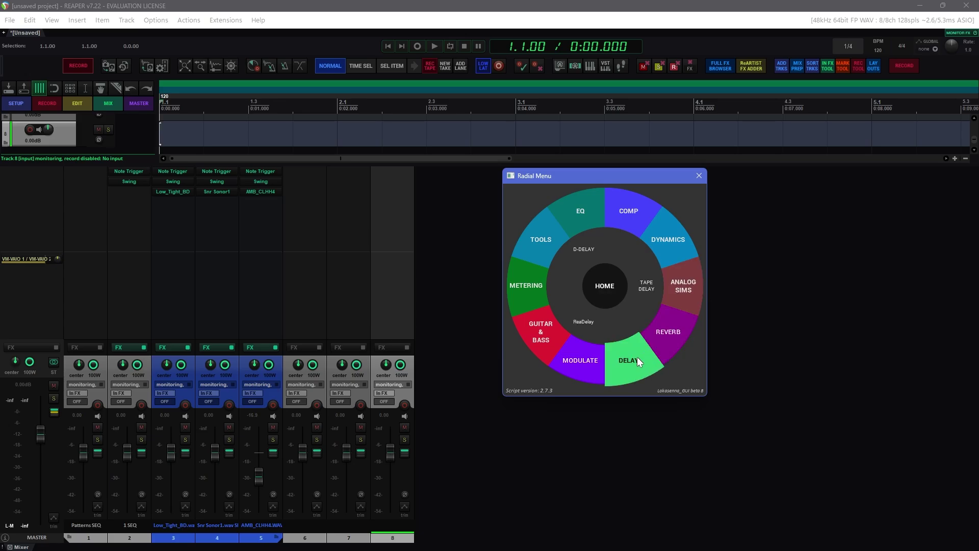
{"action": "left_click_drag", "start_coordinate": [598, 198], "coordinate": [855, 218]}
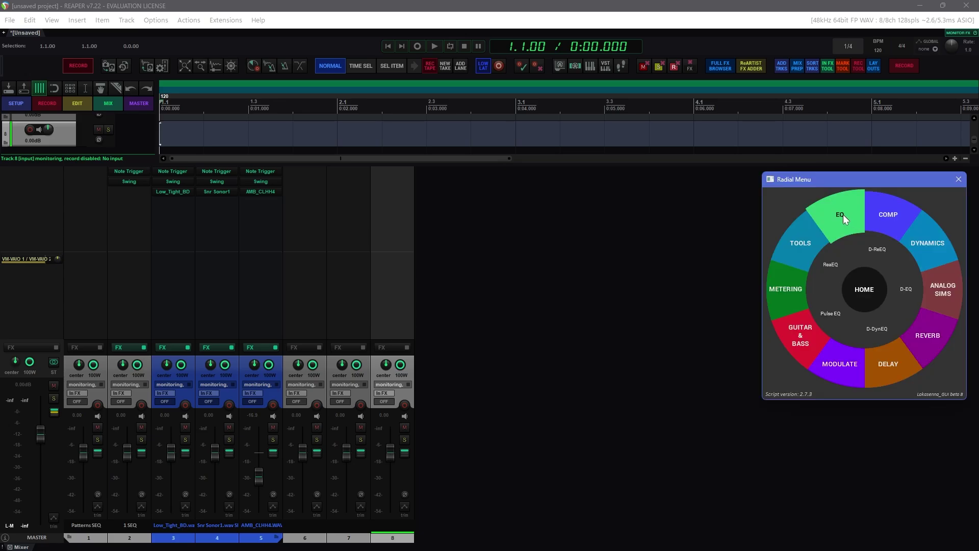
Step: Insert the D-EQ equalizer on track 8 from the radial menu's EQ category and reposition its window
{"action": "left_click", "coordinate": [843, 215]}
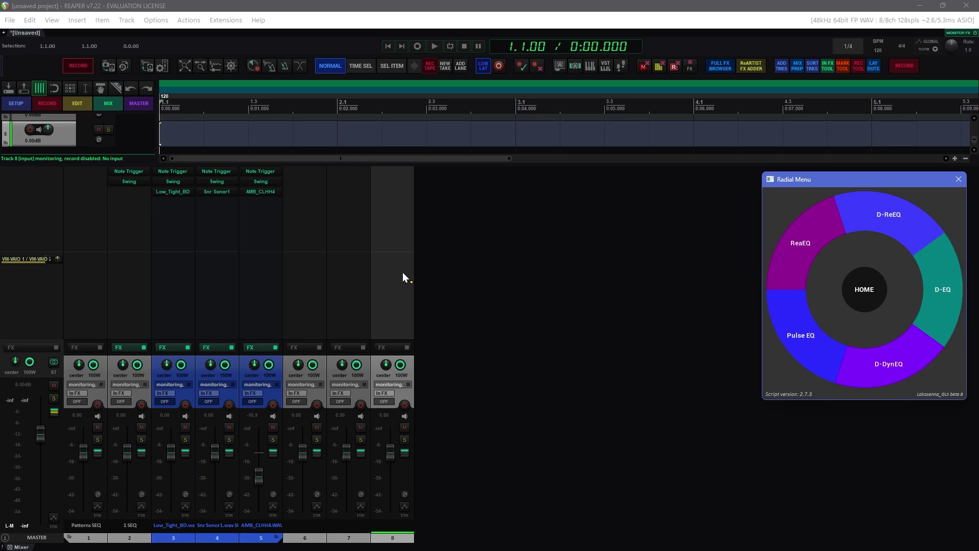
{"action": "left_click", "coordinate": [944, 287]}
{"action": "left_click_drag", "start_coordinate": [314, 33], "coordinate": [575, 140]}
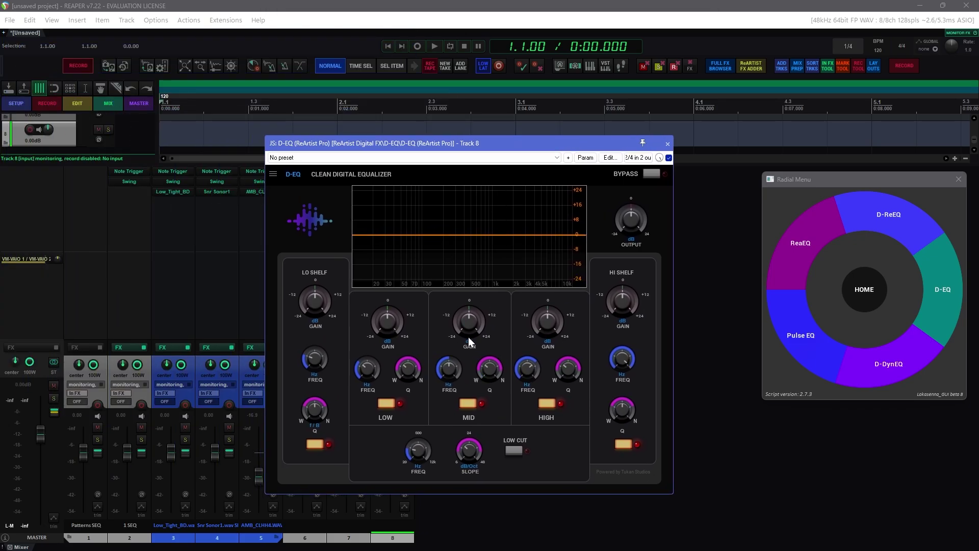
{"action": "left_click_drag", "start_coordinate": [499, 144], "coordinate": [523, 131]}
{"action": "mouse_move", "coordinate": [434, 260]}
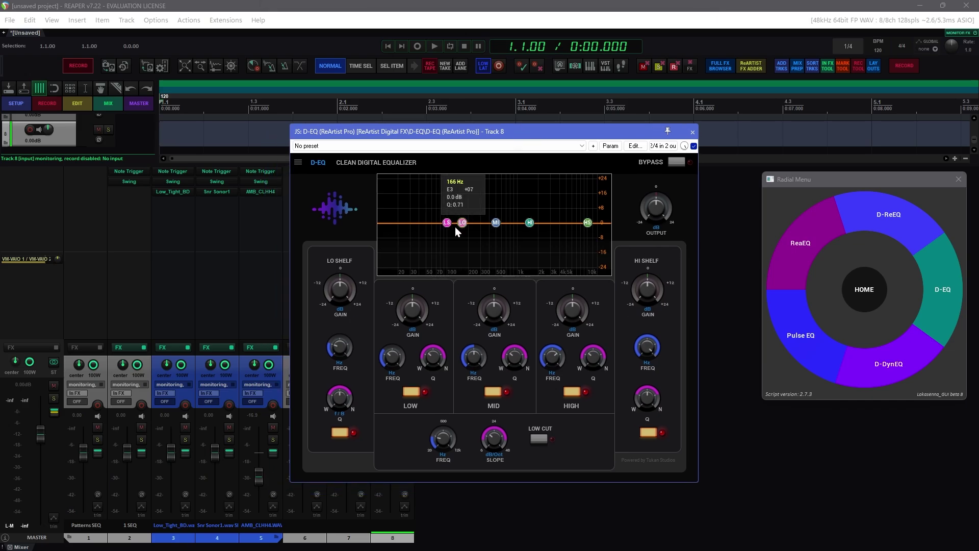
Step: Boost the low and high bands and cut the mid band in D-EQ, and close the equalizer and radial menu
{"action": "left_click_drag", "start_coordinate": [462, 222], "coordinate": [551, 207]}
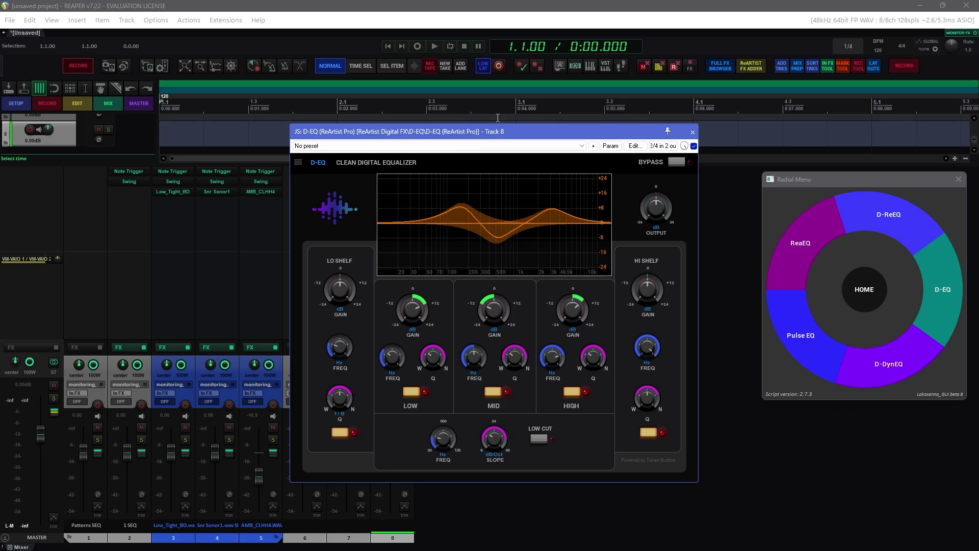
{"action": "left_click_drag", "start_coordinate": [517, 134], "coordinate": [540, 136]}
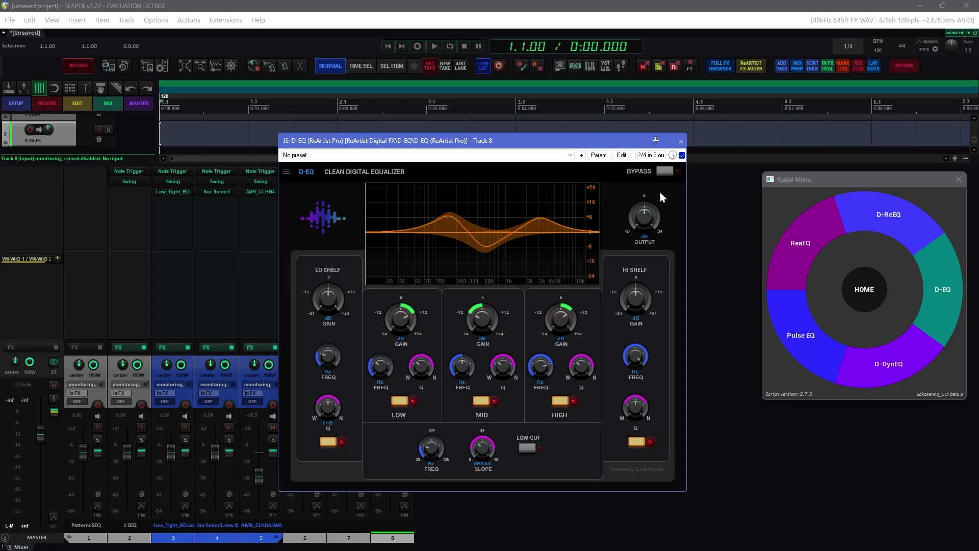
{"action": "left_click", "coordinate": [681, 141]}
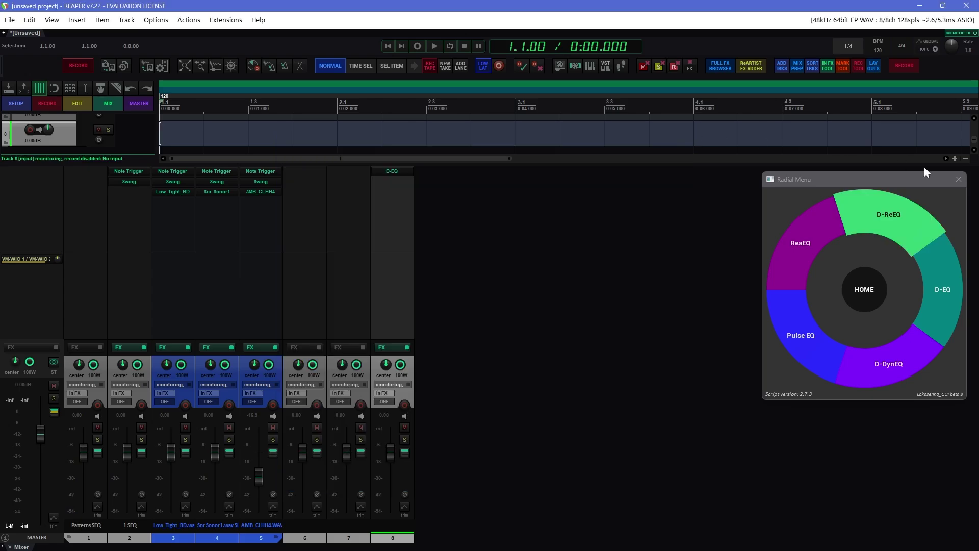
{"action": "left_click", "coordinate": [959, 180]}
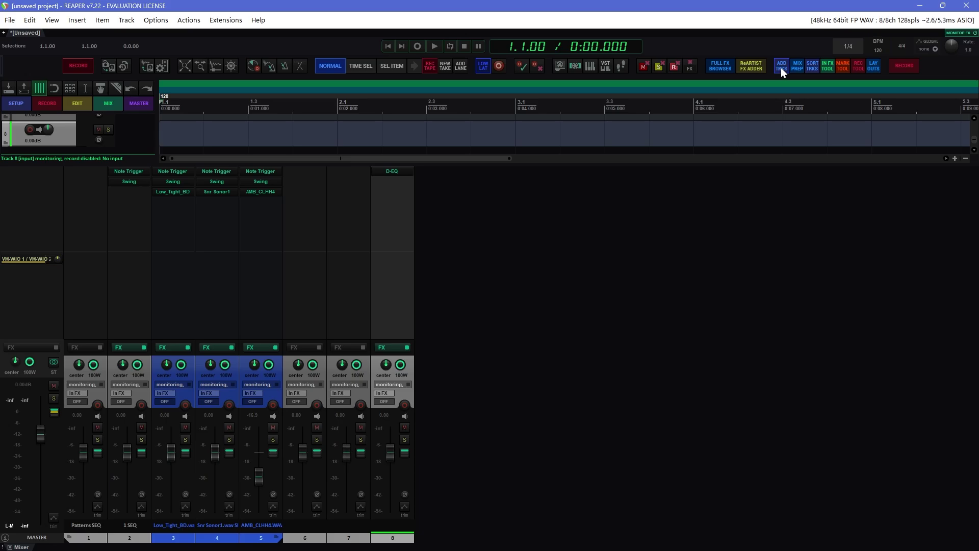
Step: Examine the mix preparation, sort tracks, input FX, markers, recording and layout tool sets, and close the side toolbar
{"action": "left_click", "coordinate": [796, 66]}
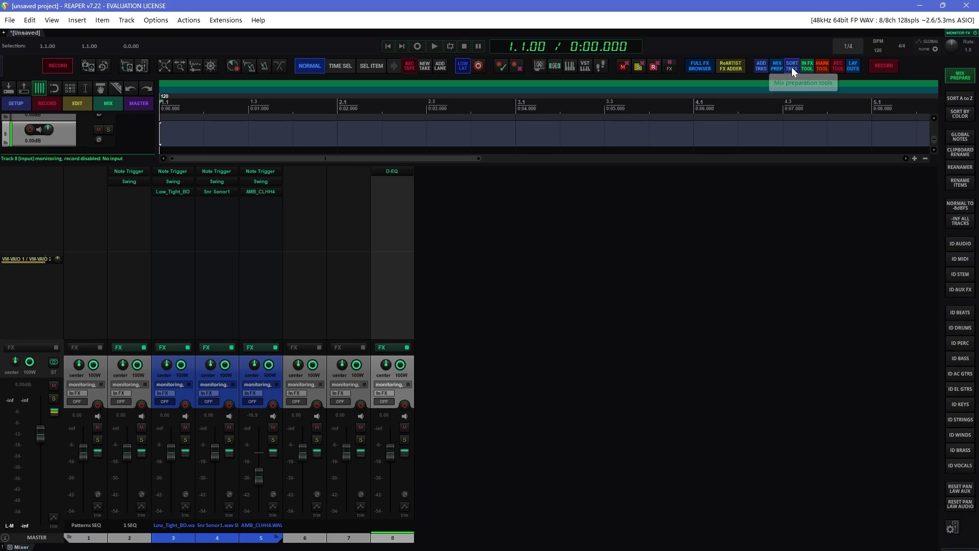
{"action": "left_click", "coordinate": [792, 66]}
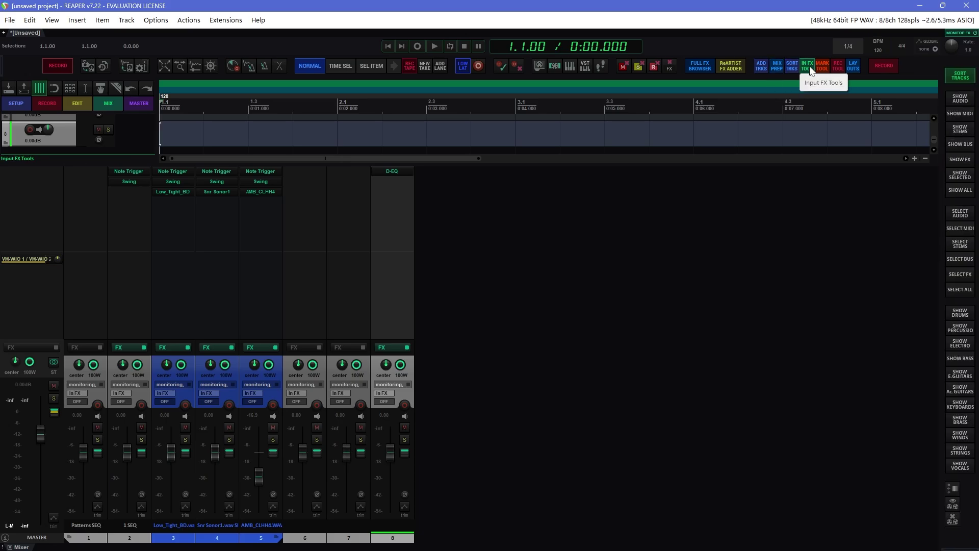
{"action": "left_click", "coordinate": [810, 66]}
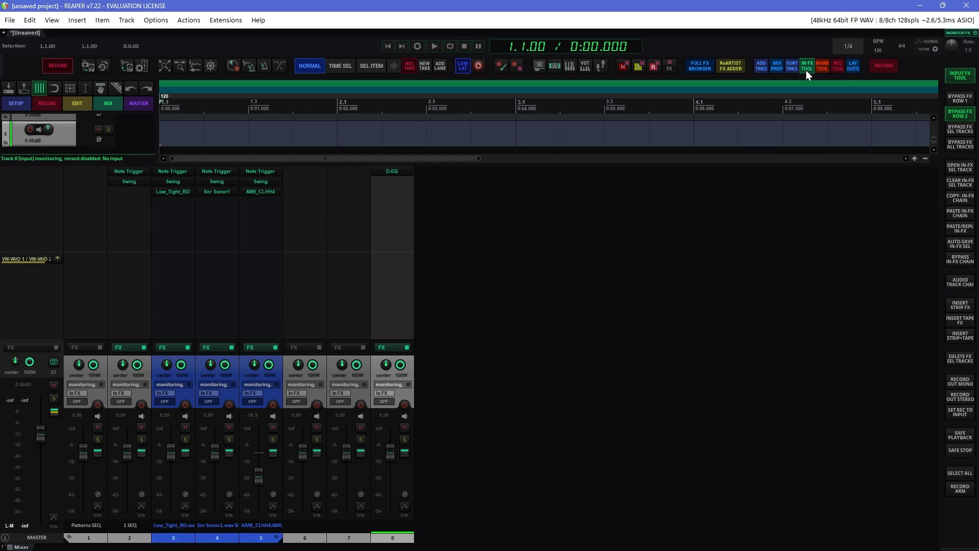
{"action": "left_click", "coordinate": [820, 66]}
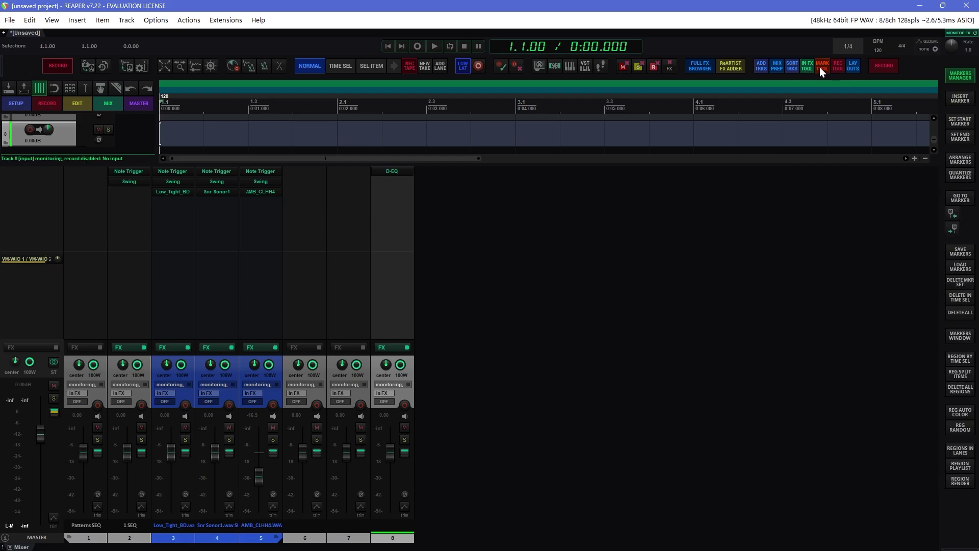
{"action": "left_click", "coordinate": [838, 67]}
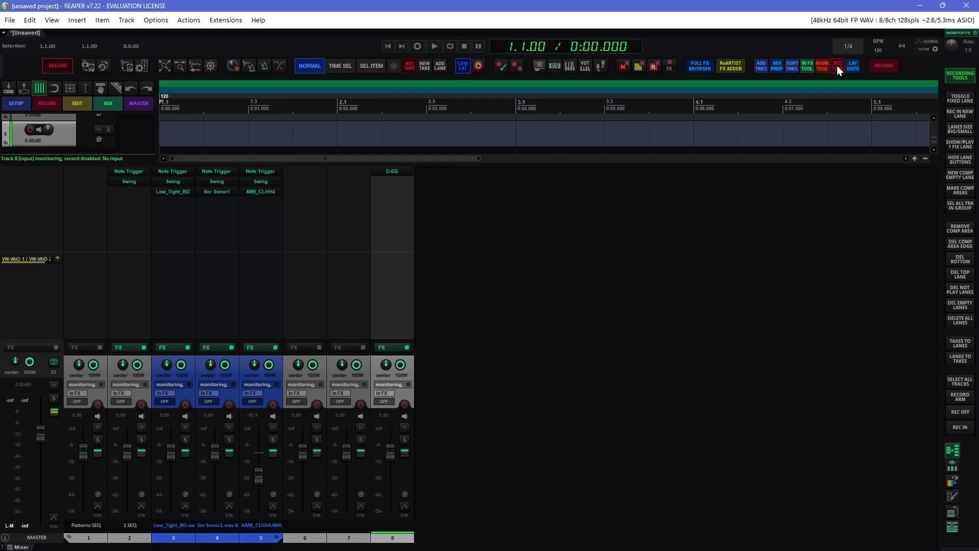
{"action": "left_click", "coordinate": [851, 66]}
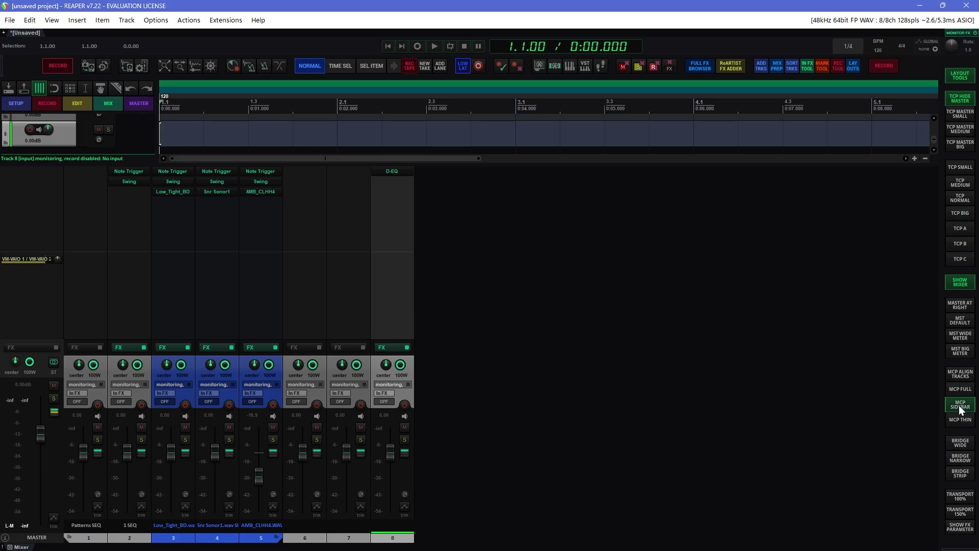
{"action": "left_click", "coordinate": [765, 206]}
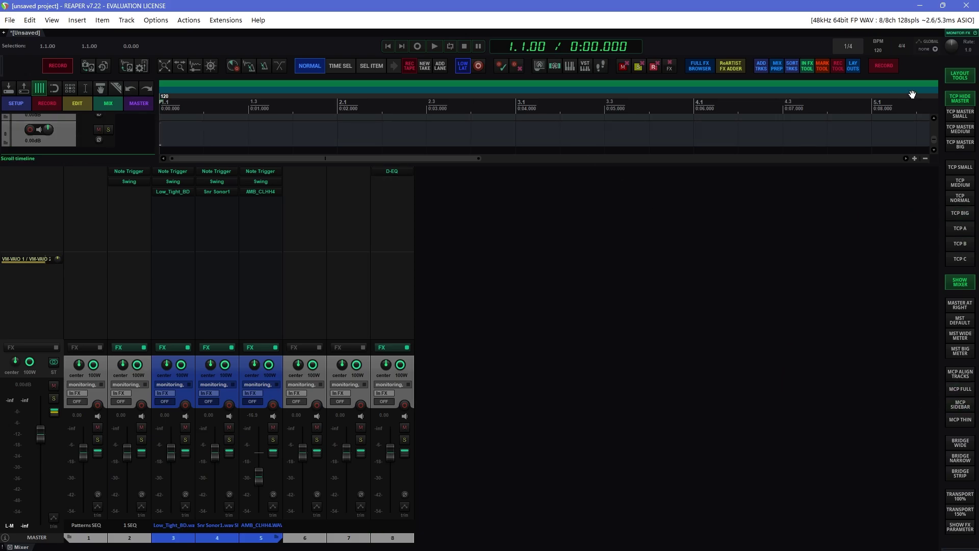
{"action": "left_click", "coordinate": [961, 77]}
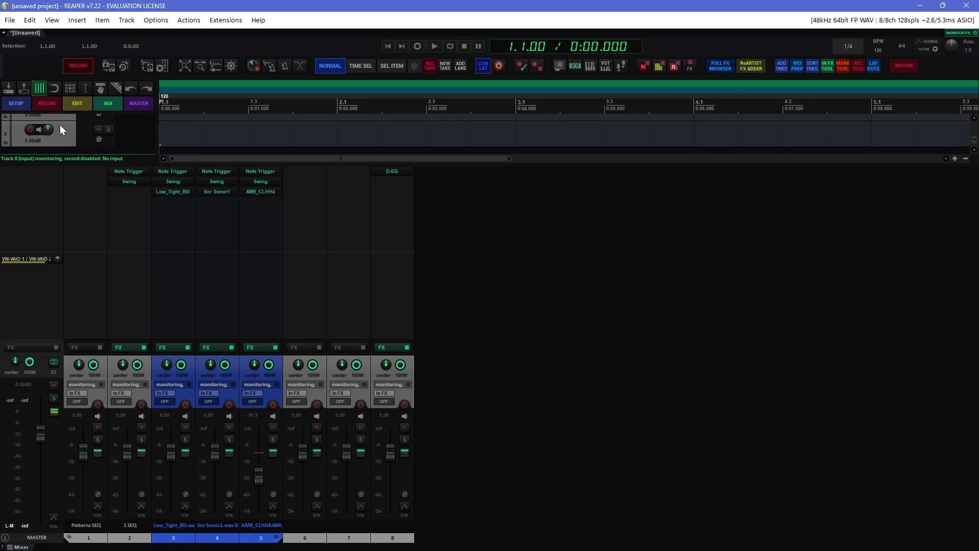
Step: Switch the workspace from the mixer layout to the edit layout
{"action": "left_click", "coordinate": [77, 103]}
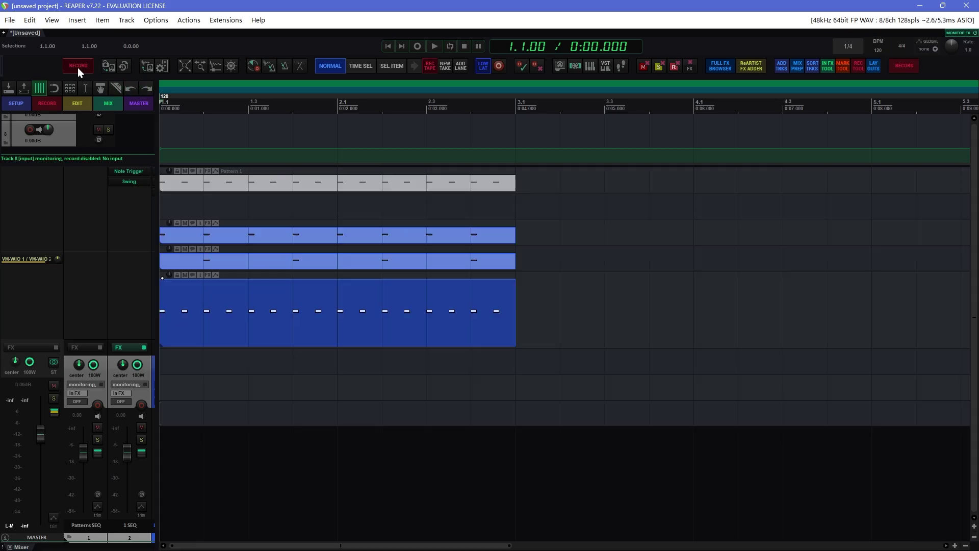